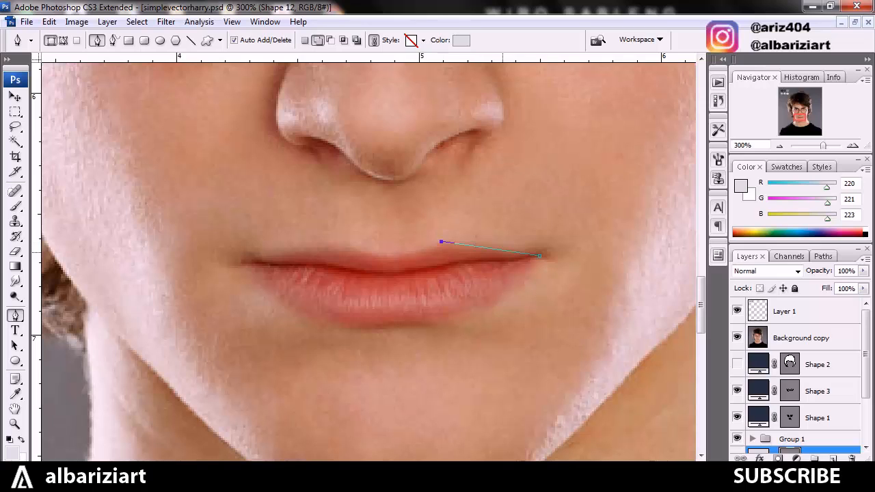
Trace the upper lip's contour with the Pen tool through the cupid's bow to the opposite mouth corner, curving the segments to the photo.
{"action": "left_click_drag", "start_coordinate": [502, 251], "coordinate": [502, 248]}
{"action": "left_click", "coordinate": [352, 246]}
{"action": "left_click_drag", "start_coordinate": [390, 244], "coordinate": [394, 253]}
{"action": "left_click_drag", "start_coordinate": [416, 251], "coordinate": [381, 253]}
{"action": "left_click", "coordinate": [241, 261]}
{"action": "left_click_drag", "start_coordinate": [302, 253], "coordinate": [306, 248]}
{"action": "left_click", "coordinate": [502, 247]}
{"action": "left_click_drag", "start_coordinate": [482, 248], "coordinate": [482, 243]}
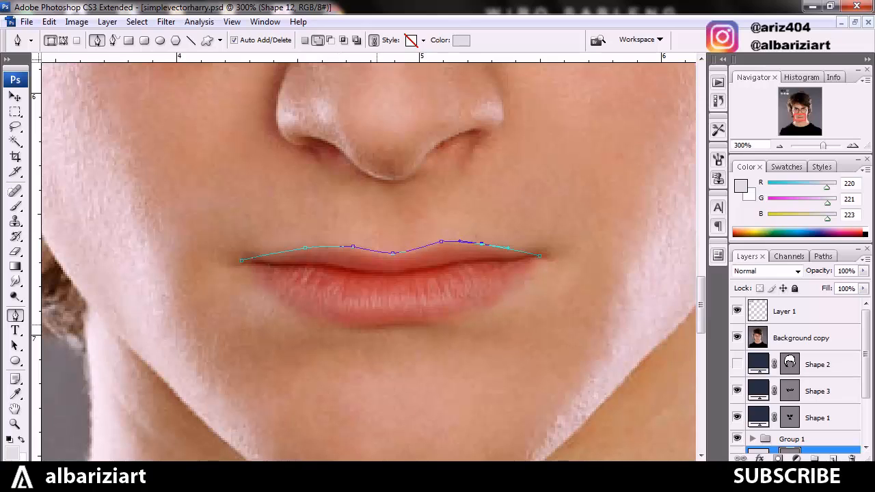
Trace the lower lip's contour, close the lip path at its starting mouth corner, and hide the Background copy photo.
{"action": "left_click", "coordinate": [380, 324]}
{"action": "left_click_drag", "start_coordinate": [338, 304], "coordinate": [323, 317]}
{"action": "left_click", "coordinate": [381, 324], "text": "ctrl"}
{"action": "left_click", "coordinate": [526, 266]}
{"action": "left_click", "coordinate": [425, 310]}
{"action": "key", "text": "ctrl+z"}
{"action": "left_click_drag", "start_coordinate": [423, 307], "coordinate": [449, 317]}
{"action": "left_click", "coordinate": [540, 256]}
{"action": "left_click", "coordinate": [737, 338]}
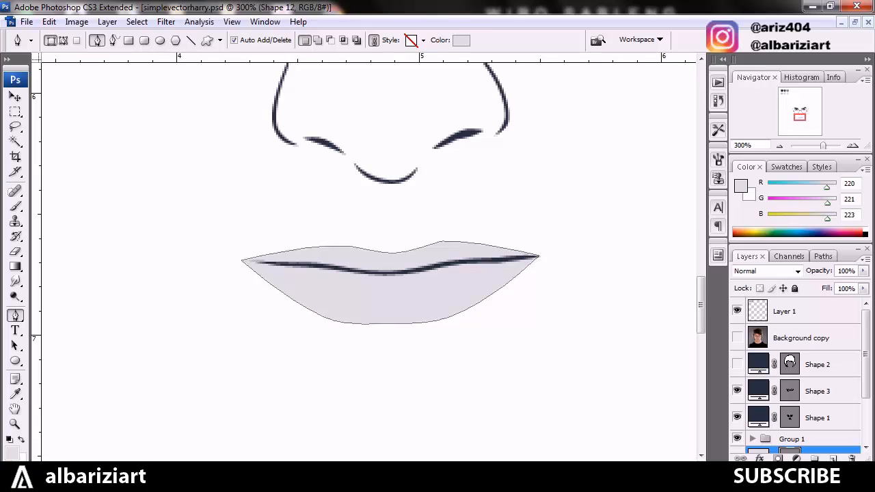
Set the Shape 12 lip fill to blue-grey 828ca5, sampled from the colour circles on the canvas.
{"action": "key", "text": "ctrl+minus"}
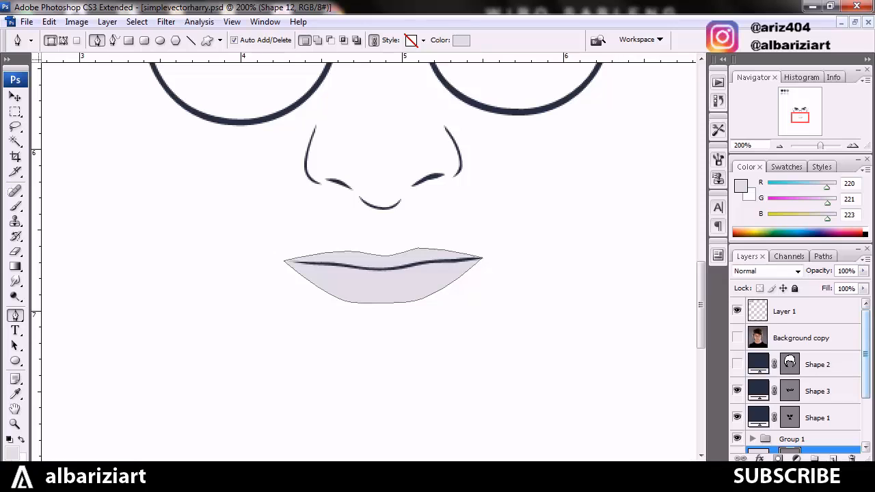
{"action": "left_click_drag", "start_coordinate": [866, 355], "coordinate": [866, 373]}
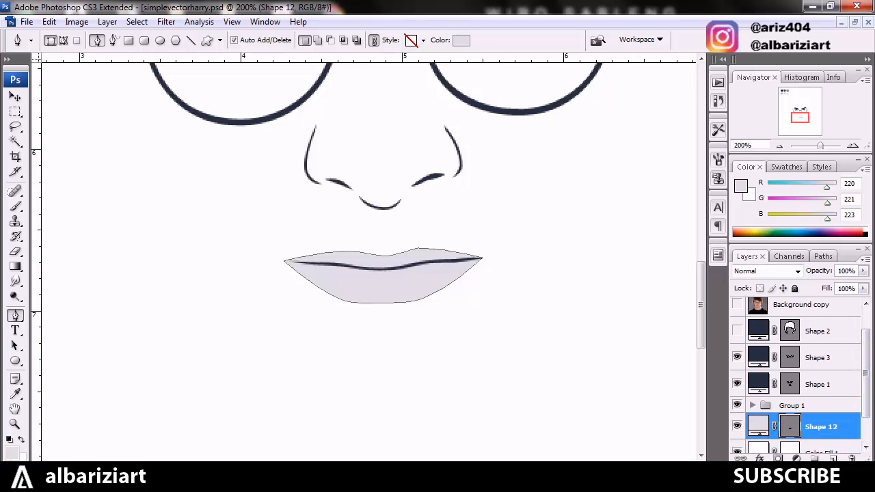
{"action": "double_click", "coordinate": [758, 425]}
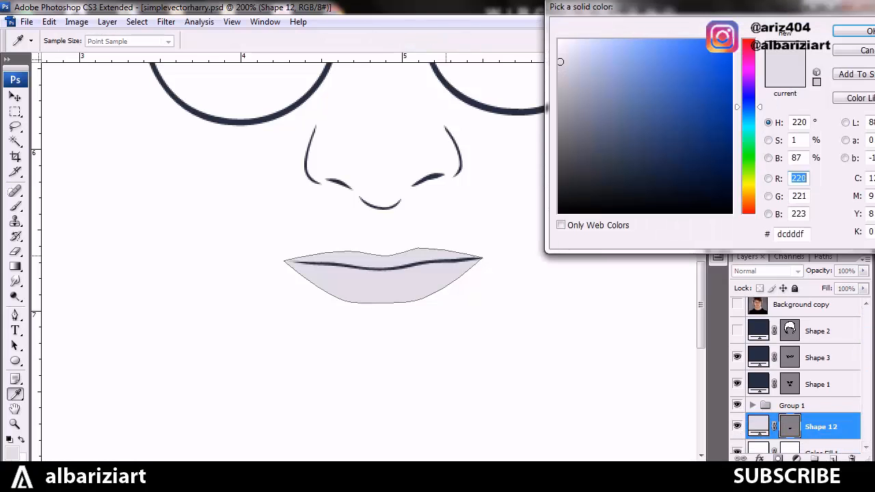
{"action": "key", "text": "ctrl+minus"}
{"action": "key", "text": "ctrl+minus"}
{"action": "key", "text": "ctrl+minus"}
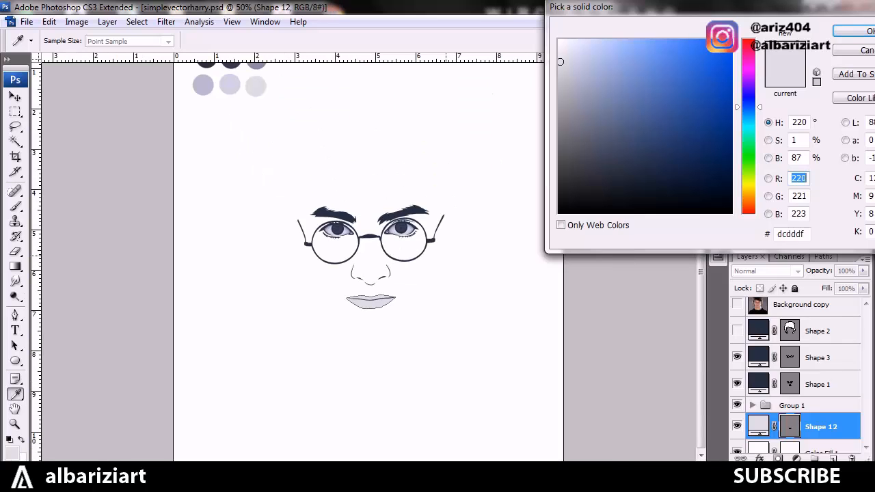
{"action": "left_click", "coordinate": [202, 86]}
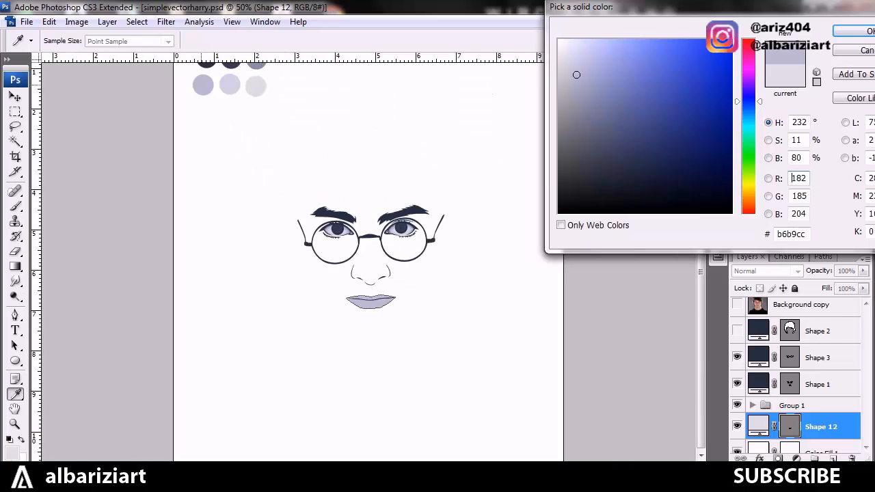
{"action": "scroll", "coordinate": [262, 69], "scroll_direction": "up", "scroll_amount": 1}
{"action": "left_click", "coordinate": [255, 104]}
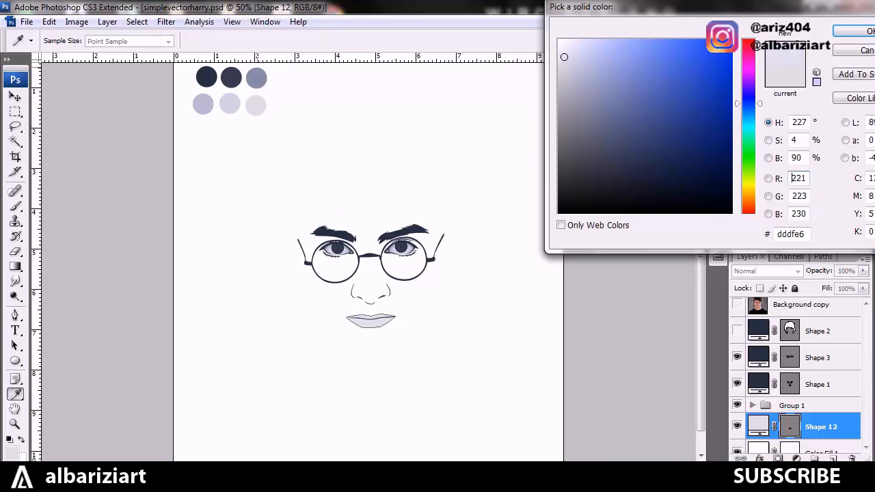
{"action": "scroll", "coordinate": [256, 78], "scroll_direction": "up", "scroll_amount": 1}
{"action": "left_click", "coordinate": [256, 78]}
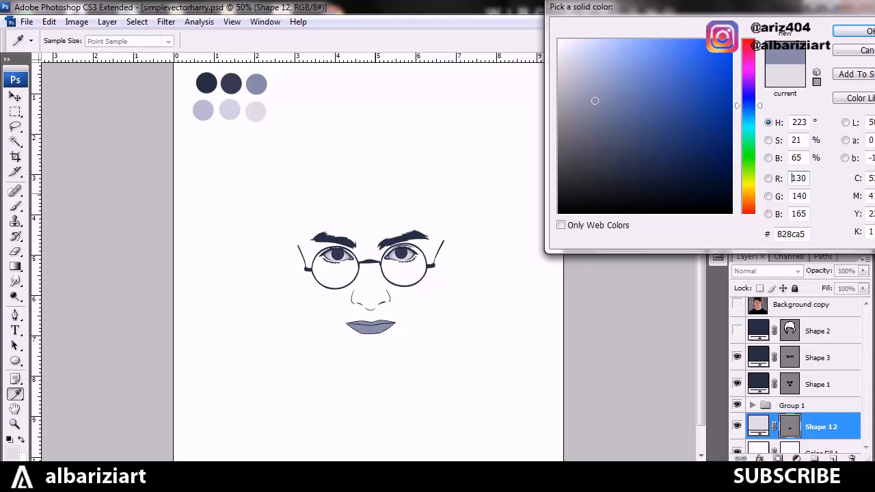
{"action": "key", "text": "Return"}
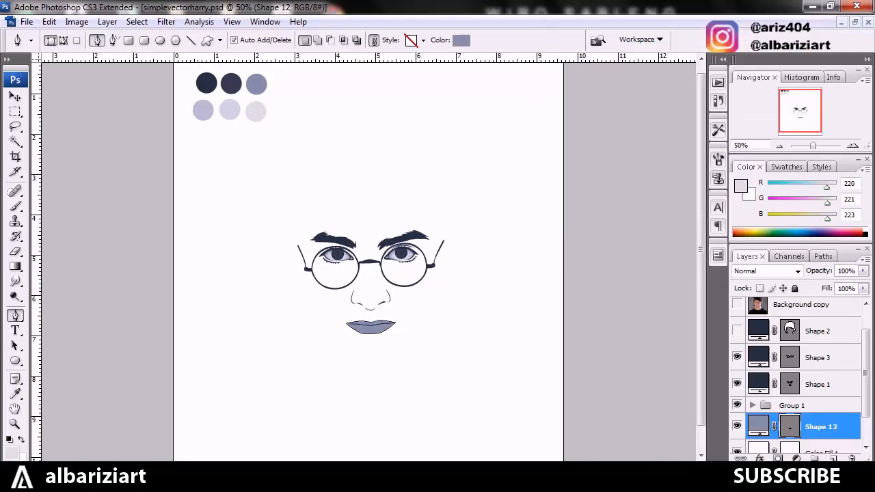
Deselect the lip path and compare the filled lips with the portrait by toggling Background copy, leaving the photo visible.
{"action": "left_click", "coordinate": [793, 406]}
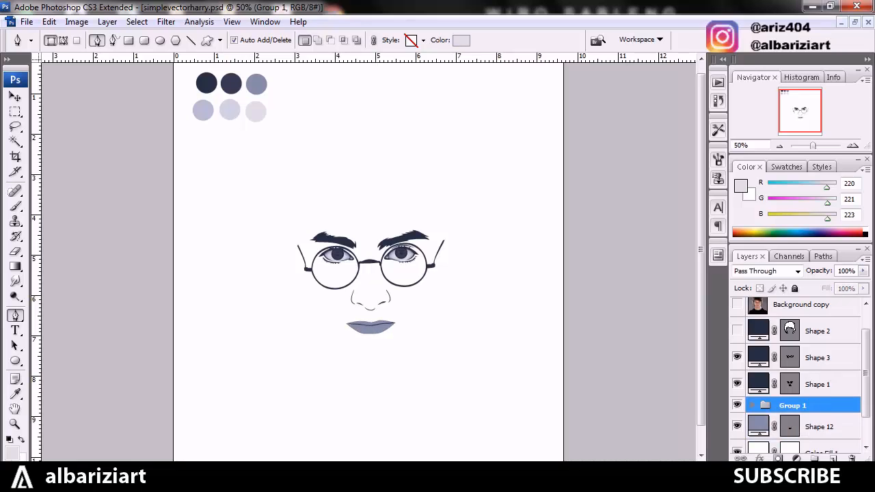
{"action": "key", "text": "ctrl+plus"}
{"action": "key", "text": "ctrl+plus"}
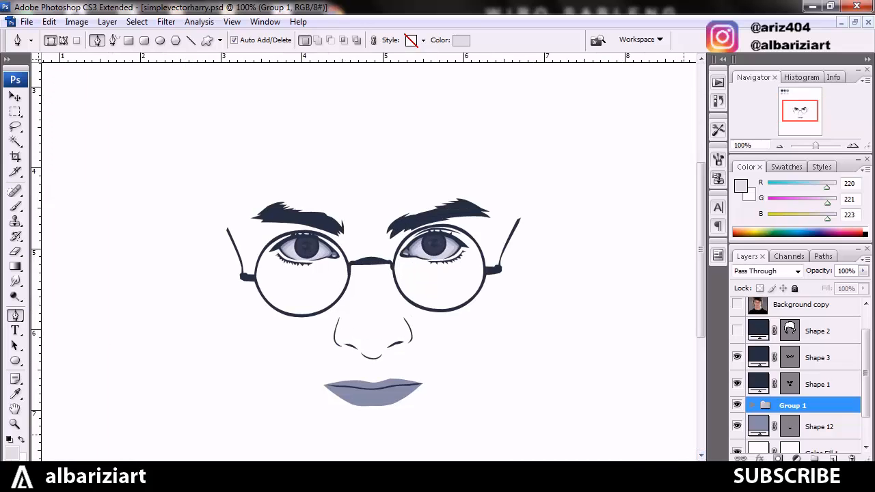
{"action": "scroll", "coordinate": [369, 260], "scroll_direction": "down", "scroll_amount": 4}
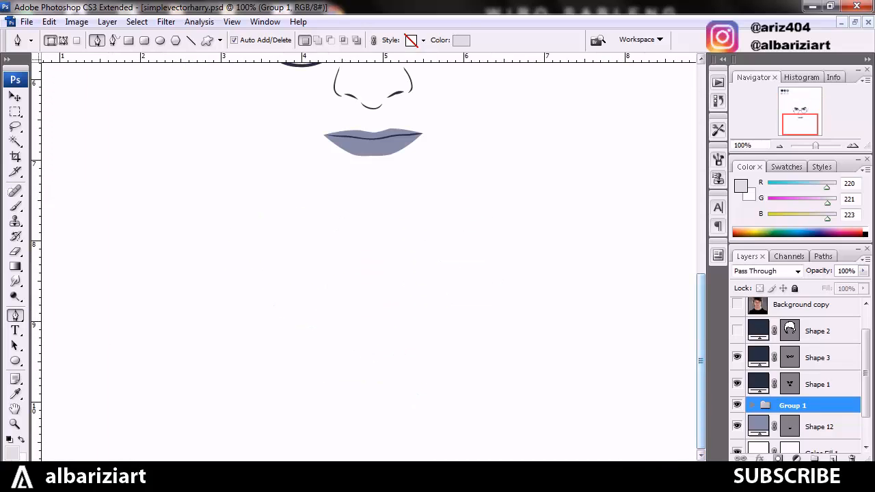
{"action": "left_click_drag", "start_coordinate": [700, 361], "coordinate": [701, 331]}
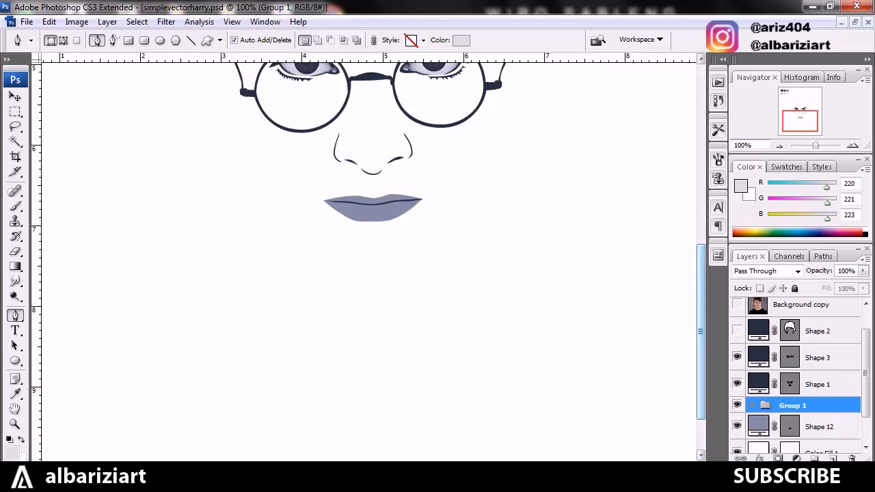
{"action": "left_click", "coordinate": [737, 304]}
{"action": "left_click", "coordinate": [737, 304]}
{"action": "left_click", "coordinate": [737, 304]}
{"action": "left_click", "coordinate": [736, 304]}
{"action": "left_click", "coordinate": [737, 305]}
{"action": "left_click", "coordinate": [737, 304]}
{"action": "left_click", "coordinate": [737, 304]}
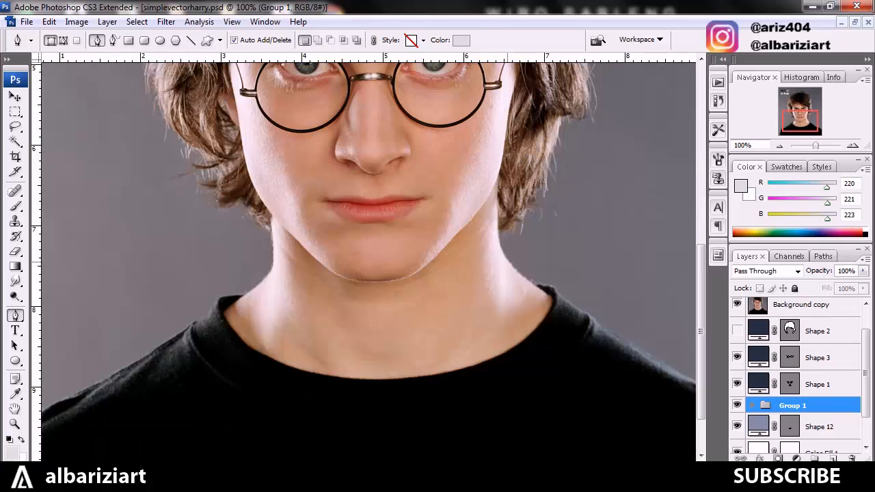
Refine the upper lip path of Shape 12 by adjusting its anchor points and curve between the mouth corner and the cupid's bow.
{"action": "key", "text": "ctrl+plus"}
{"action": "key", "text": "ctrl+plus"}
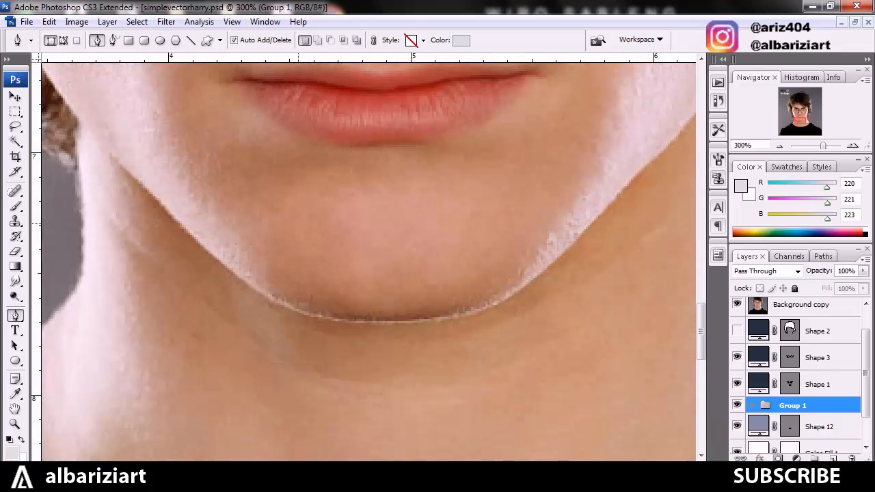
{"action": "key", "text": "space"}
{"action": "left_click_drag", "start_coordinate": [301, 225], "coordinate": [345, 355]}
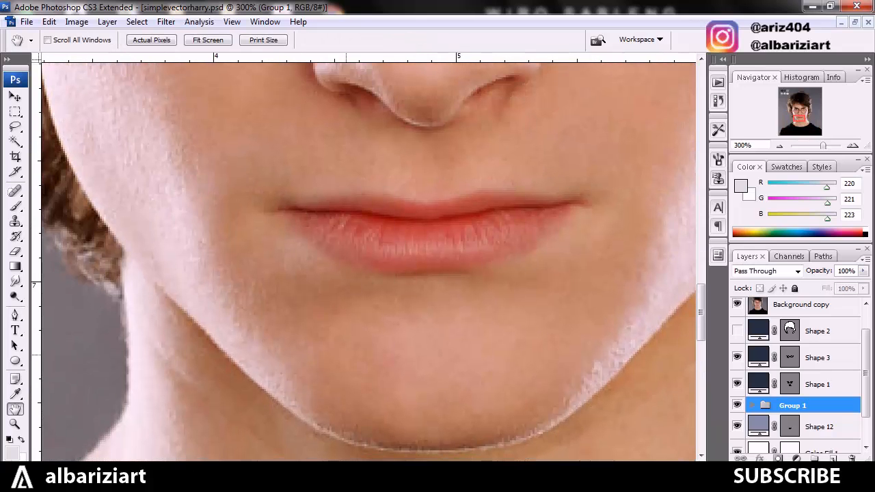
{"action": "left_click", "coordinate": [820, 426]}
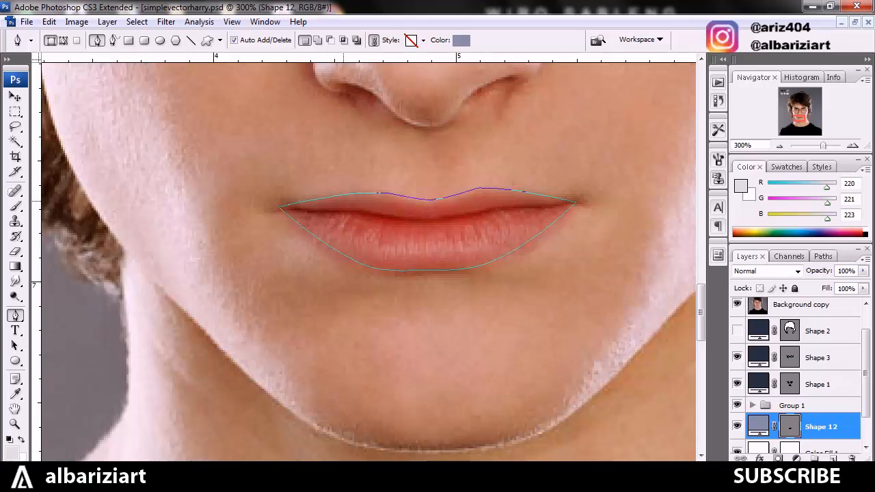
{"action": "left_click", "coordinate": [335, 196], "text": "ctrl"}
{"action": "left_click_drag", "start_coordinate": [342, 194], "coordinate": [339, 197]}
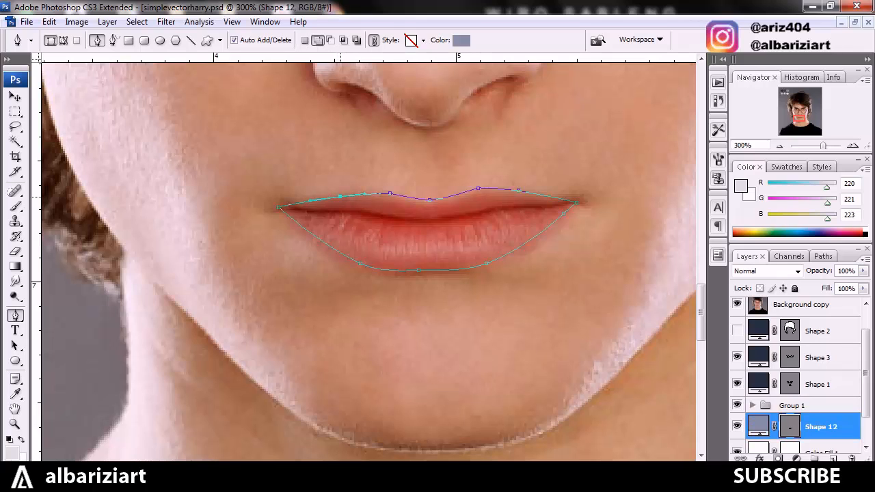
{"action": "left_click_drag", "start_coordinate": [390, 193], "coordinate": [386, 192]}
{"action": "left_click_drag", "start_coordinate": [364, 193], "coordinate": [338, 195]}
{"action": "left_click_drag", "start_coordinate": [431, 199], "coordinate": [428, 200]}
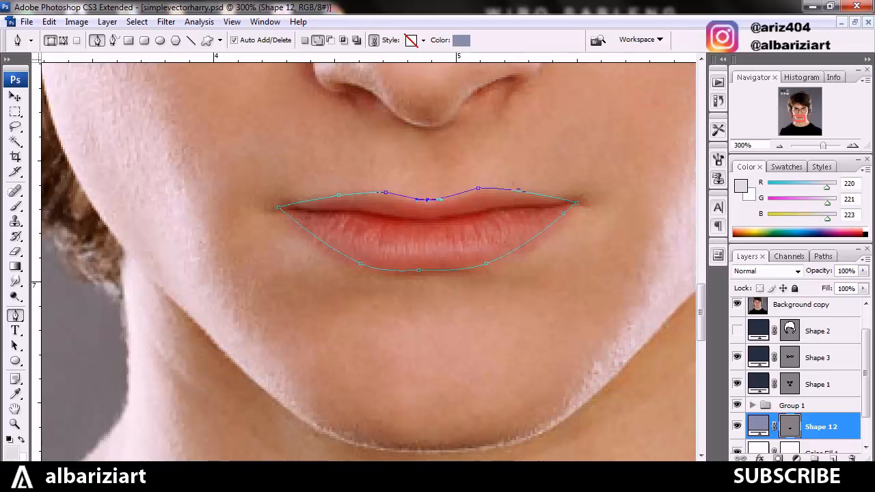
Check the refined lip shape against the reference by hiding the Background copy photo and showing it again.
{"action": "left_click", "coordinate": [737, 304]}
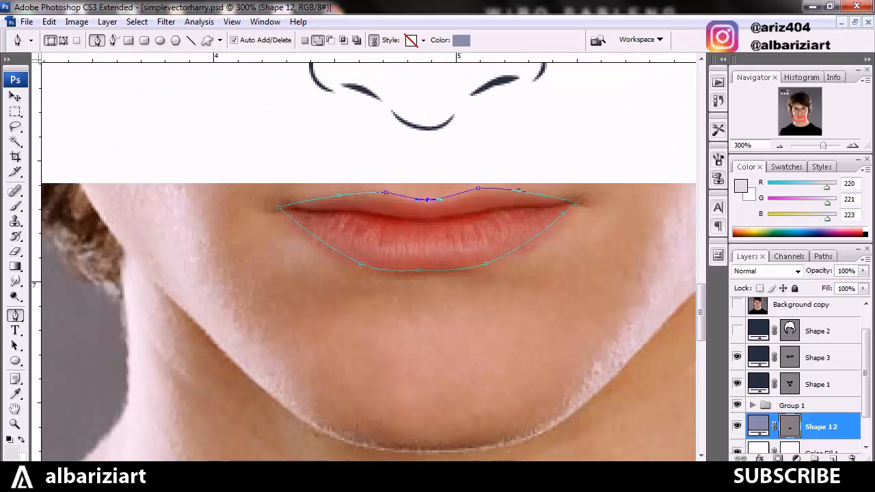
{"action": "left_click", "coordinate": [806, 305]}
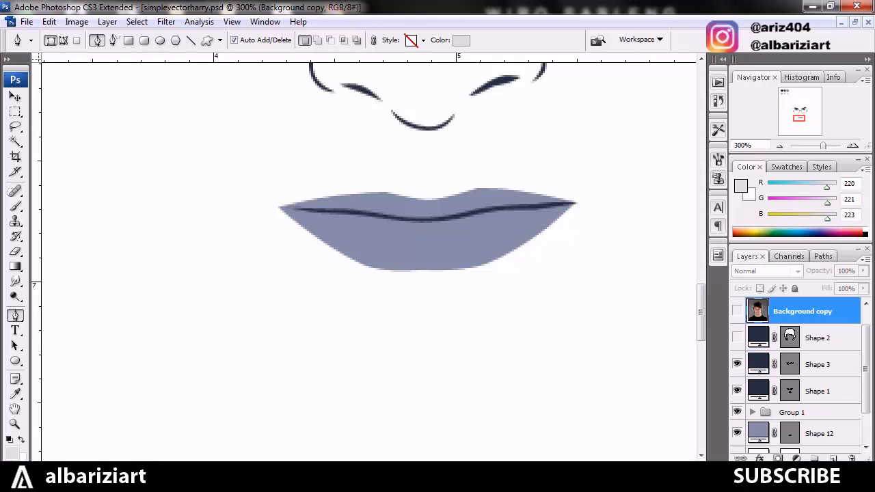
{"action": "left_click", "coordinate": [736, 311]}
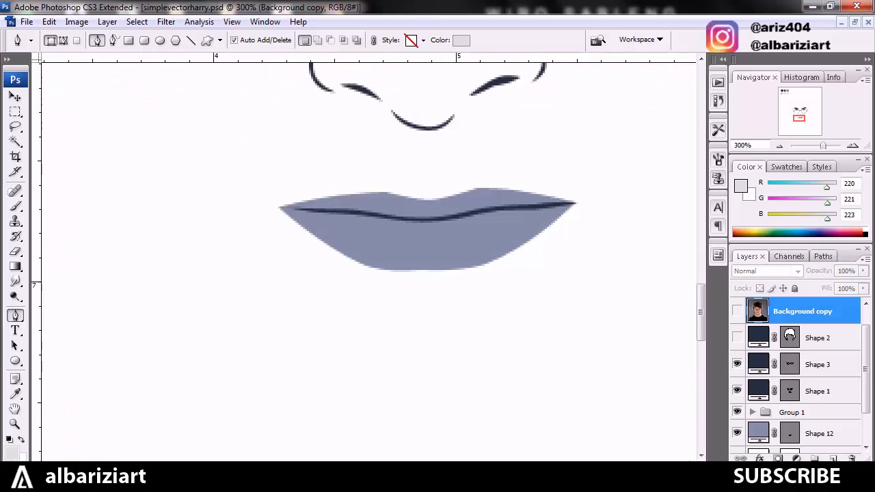
{"action": "left_click", "coordinate": [737, 311]}
{"action": "left_click", "coordinate": [737, 311]}
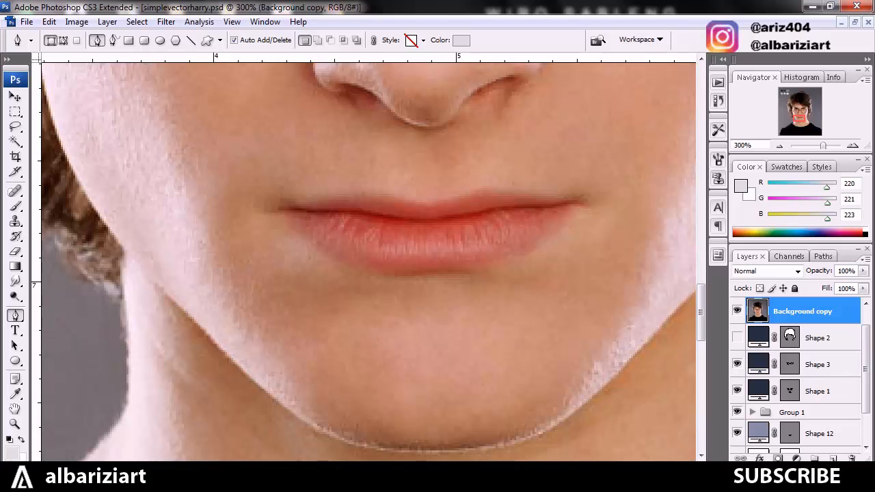
Start a new pen shape above Shape 12, tracing the lower edge of a narrow band along the mouth line and around one corner.
{"action": "left_click", "coordinate": [820, 433]}
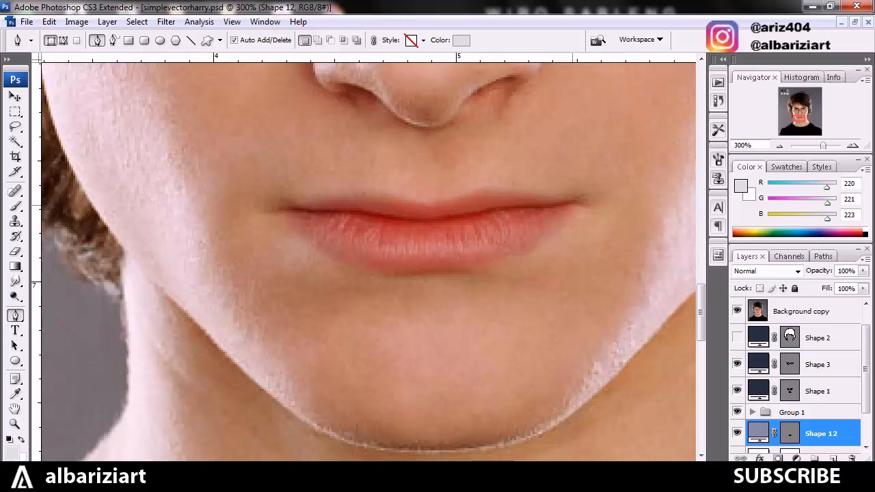
{"action": "left_click", "coordinate": [585, 203]}
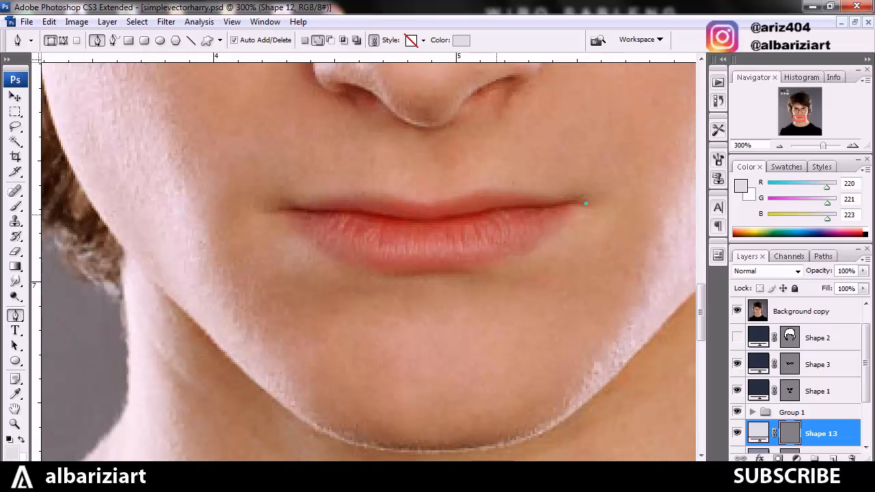
{"action": "left_click", "coordinate": [494, 217]}
{"action": "left_click_drag", "start_coordinate": [529, 212], "coordinate": [529, 216]}
{"action": "left_click", "coordinate": [360, 220]}
{"action": "left_click_drag", "start_coordinate": [427, 219], "coordinate": [425, 229]}
{"action": "left_click", "coordinate": [268, 211]}
{"action": "left_click_drag", "start_coordinate": [309, 215], "coordinate": [285, 195]}
{"action": "left_click", "coordinate": [356, 203]}
{"action": "left_click_drag", "start_coordinate": [285, 195], "coordinate": [281, 201]}
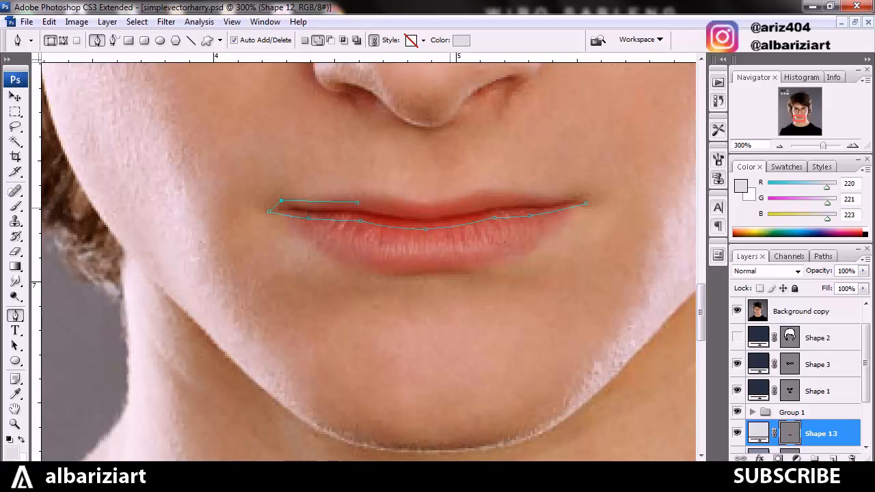
Trace the mouth-line band's upper edge across the lips' centre dip and close the path at its starting mouth corner.
{"action": "left_click", "coordinate": [450, 209]}
{"action": "left_click_drag", "start_coordinate": [426, 207], "coordinate": [423, 215]}
{"action": "left_click", "coordinate": [357, 203]}
{"action": "left_click", "coordinate": [355, 203]}
{"action": "key", "text": "ctrl+alt+z"}
{"action": "key", "text": "ctrl+alt+z"}
{"action": "left_click", "coordinate": [482, 201]}
{"action": "left_click", "coordinate": [451, 210]}
{"action": "mouse_move", "coordinate": [424, 213]}
{"action": "left_mouse_down"}
{"action": "mouse_move", "coordinate": [439, 214]}
{"action": "mouse_move", "coordinate": [428, 213]}
{"action": "left_mouse_up"}
{"action": "left_click", "coordinate": [598, 197]}
{"action": "left_click", "coordinate": [585, 203]}
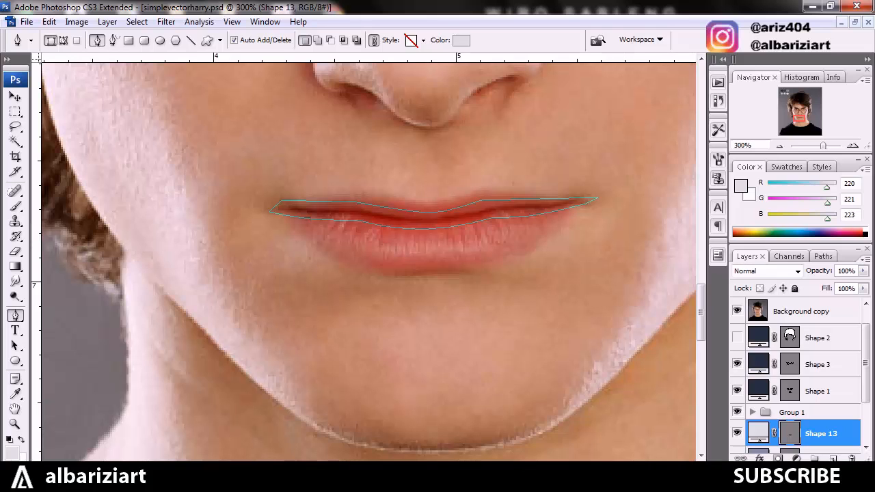
Clip Shape 13 to the lip shape with a clipping mask and hide the Background copy photo.
{"action": "right_click", "coordinate": [817, 434]}
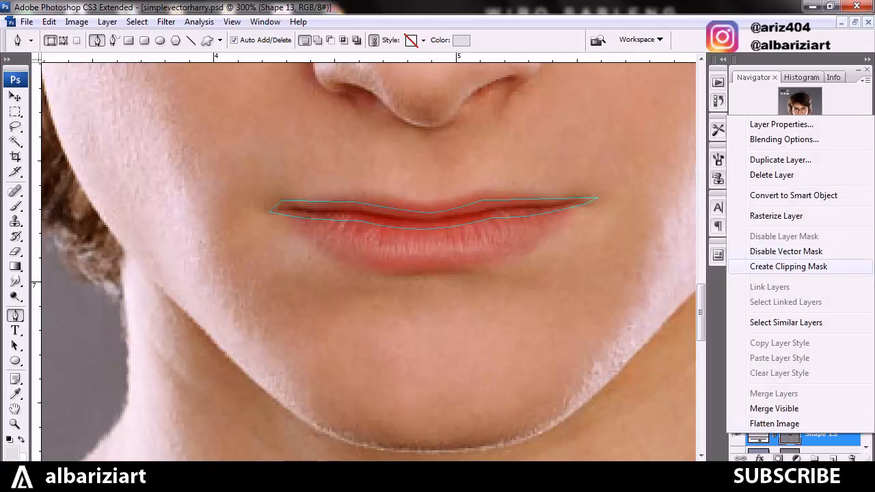
{"action": "left_click", "coordinate": [788, 267]}
{"action": "left_click", "coordinate": [737, 311]}
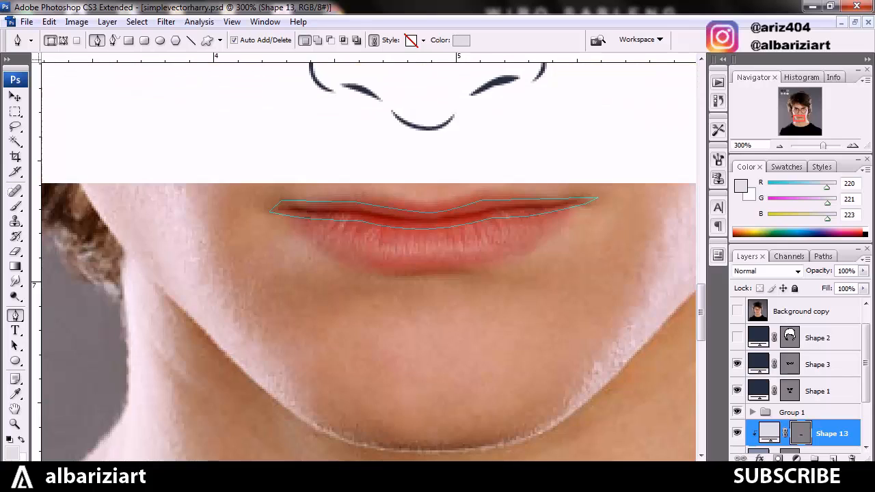
Set the Shape 13 mouth-line band's fill to 828ca5, sampled from the blue-grey palette circle on the canvas.
{"action": "double_click", "coordinate": [769, 432]}
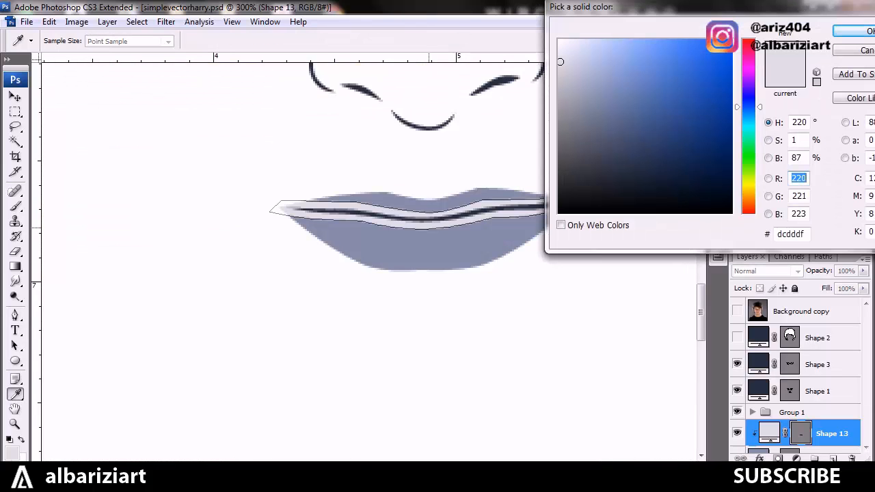
{"action": "key", "text": "ctrl+minus"}
{"action": "key", "text": "ctrl+minus"}
{"action": "key", "text": "ctrl+minus"}
{"action": "key", "text": "ctrl+minus"}
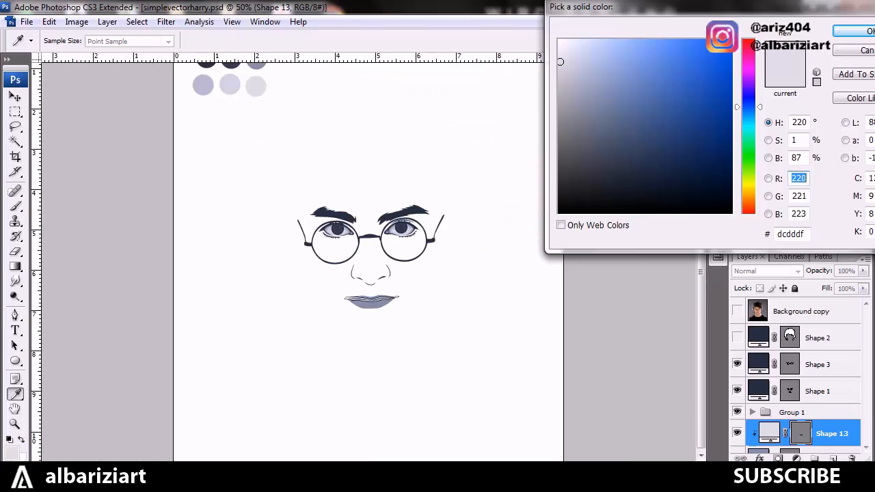
{"action": "left_click", "coordinate": [256, 64]}
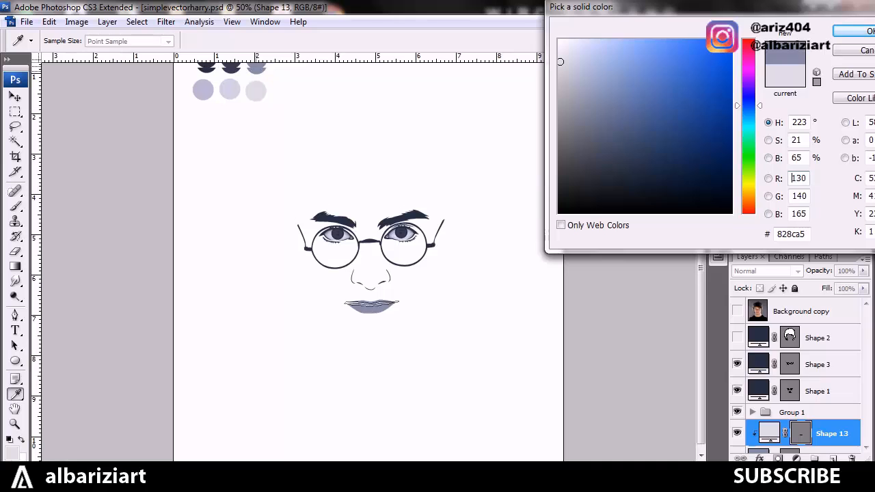
{"action": "scroll", "coordinate": [256, 65], "scroll_direction": "up", "scroll_amount": 1}
{"action": "left_click", "coordinate": [256, 77]}
{"action": "scroll", "coordinate": [256, 78], "scroll_direction": "up", "scroll_amount": 1}
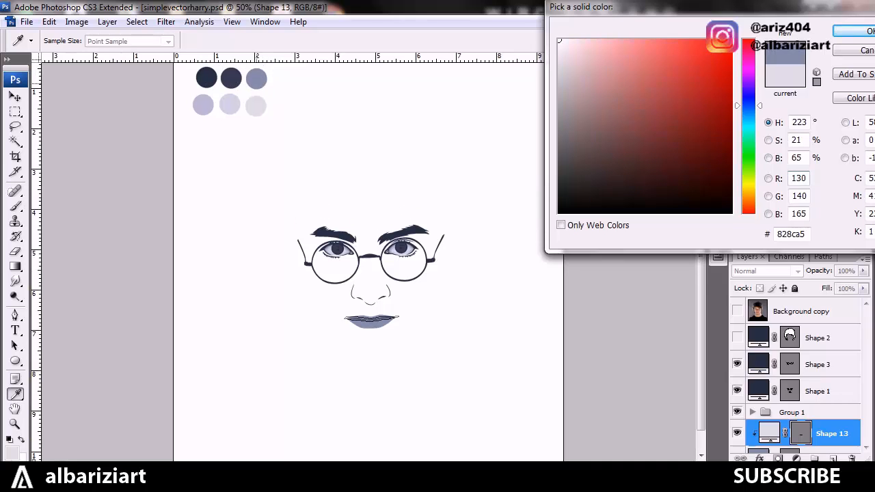
{"action": "key", "text": "Return"}
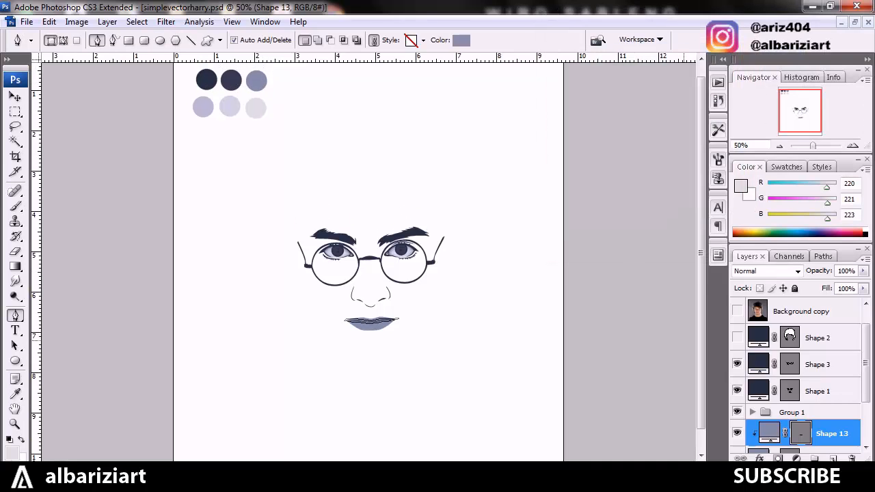
Set the Shape 13 mouth-line band's fill to 34394f, sampled from the second dark palette circle on the canvas.
{"action": "left_click", "coordinate": [807, 412]}
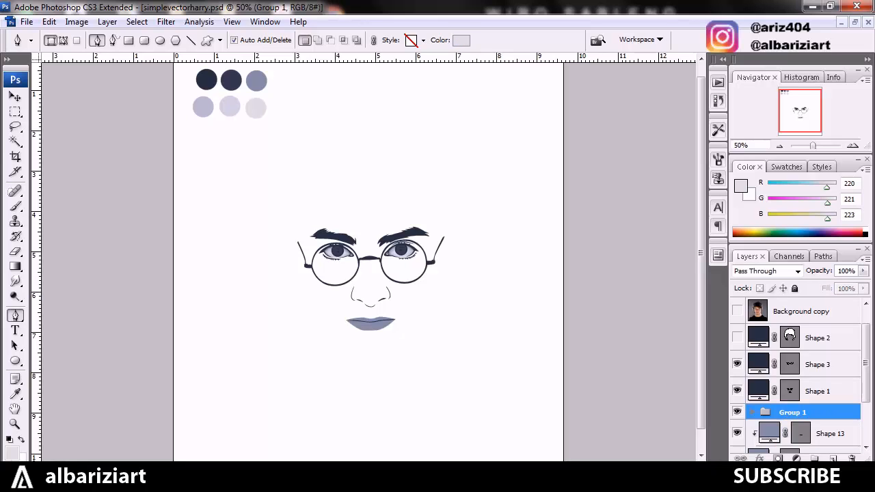
{"action": "double_click", "coordinate": [768, 432]}
{"action": "left_click", "coordinate": [231, 81]}
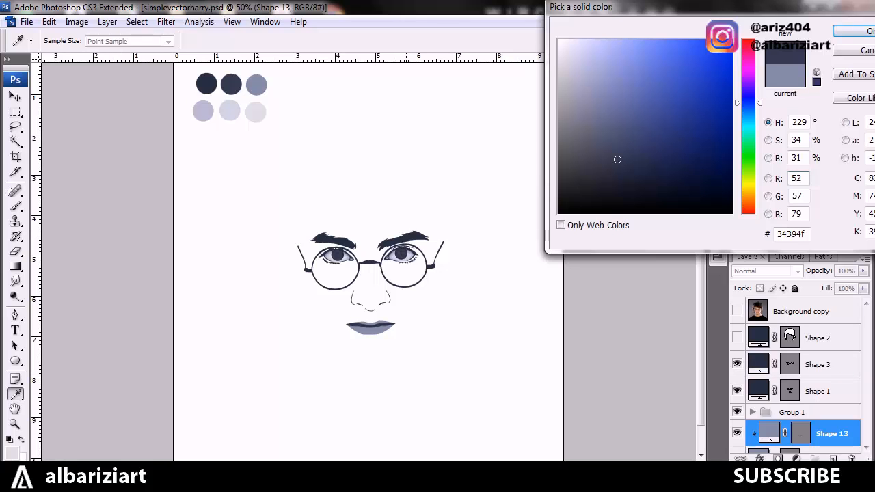
{"action": "key", "text": "Return"}
{"action": "key", "text": "p"}
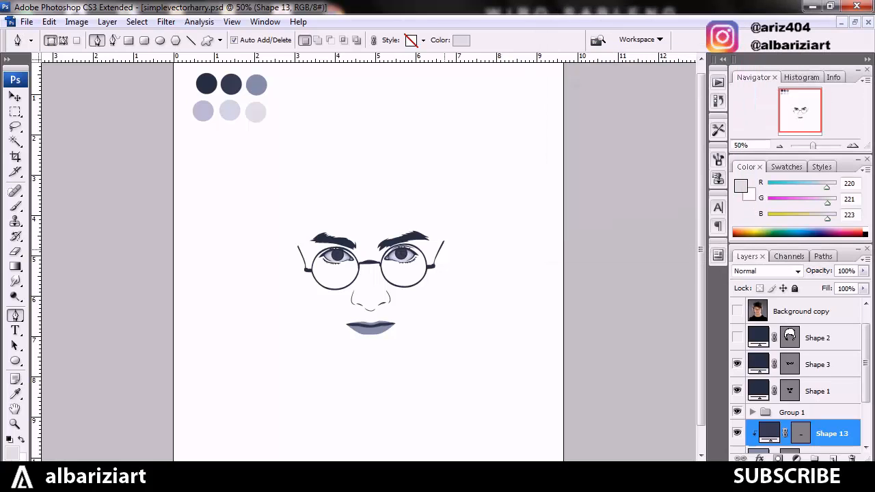
Compare the vector lips and face with the Background copy photo by repeatedly showing and hiding it.
{"action": "key", "text": "ctrl+plus"}
{"action": "key", "text": "ctrl+plus"}
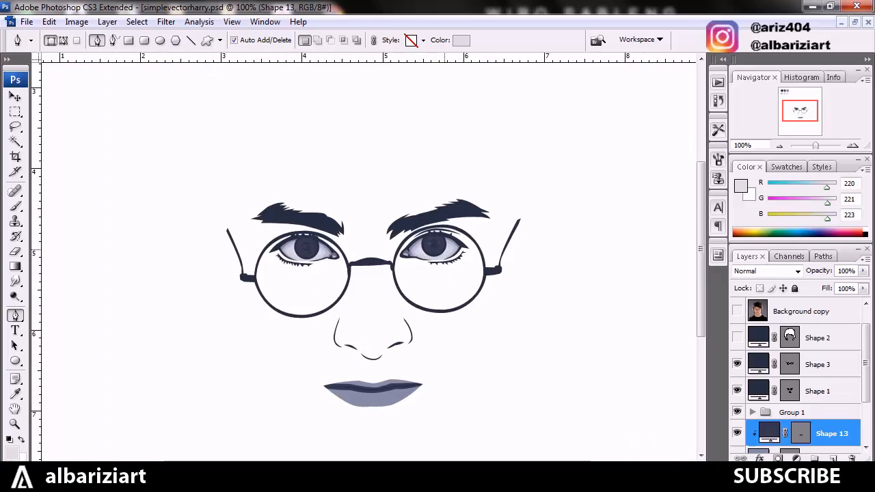
{"action": "key", "text": "ctrl+plus"}
{"action": "key", "text": "h"}
{"action": "left_click_drag", "start_coordinate": [461, 349], "coordinate": [491, 176]}
{"action": "left_click_drag", "start_coordinate": [558, 280], "coordinate": [557, 317]}
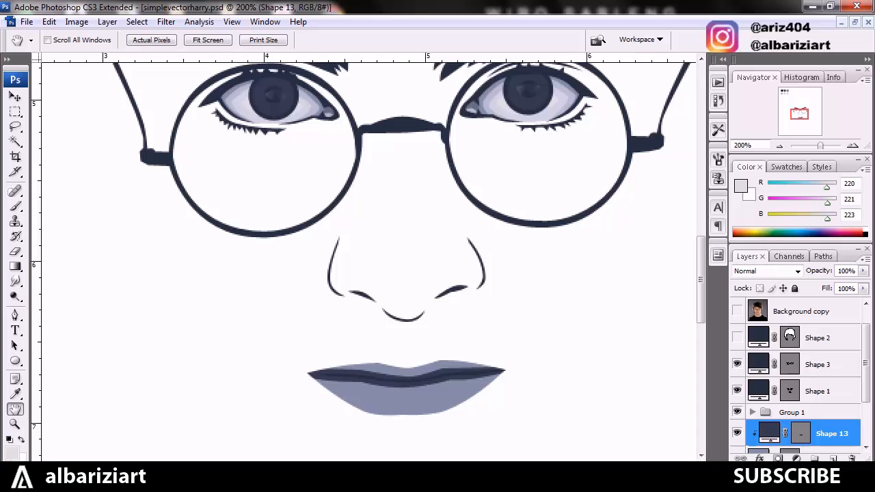
{"action": "left_click", "coordinate": [737, 311]}
{"action": "left_click", "coordinate": [736, 311]}
{"action": "left_click", "coordinate": [736, 311]}
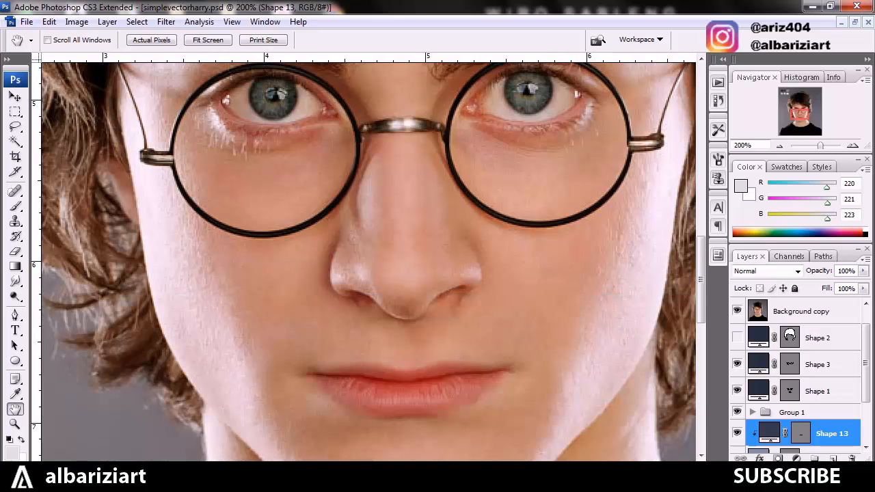
{"action": "left_click", "coordinate": [737, 311]}
{"action": "left_click", "coordinate": [737, 311]}
{"action": "left_click", "coordinate": [736, 311]}
{"action": "left_click", "coordinate": [736, 311]}
{"action": "left_click", "coordinate": [736, 311]}
{"action": "left_click", "coordinate": [737, 311]}
{"action": "left_click", "coordinate": [737, 311]}
{"action": "left_click", "coordinate": [736, 311]}
{"action": "left_click", "coordinate": [736, 311]}
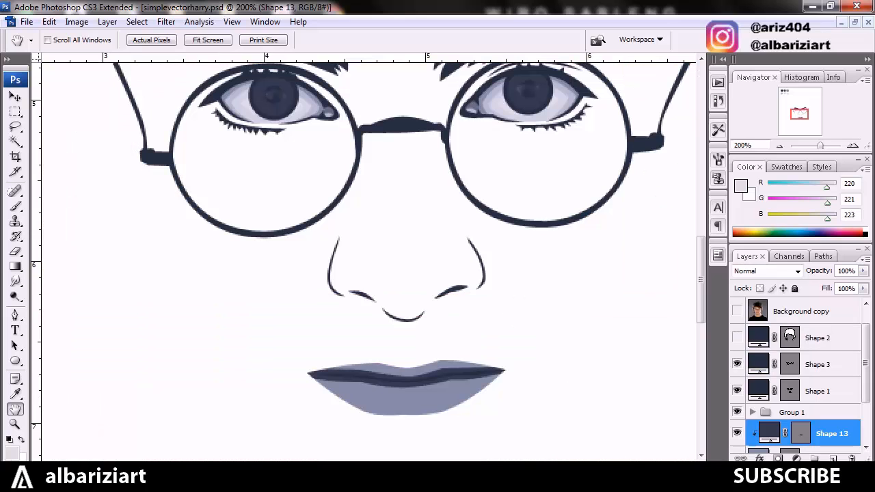
{"action": "left_click", "coordinate": [737, 311]}
{"action": "left_click", "coordinate": [737, 311]}
Try palette colours 34394f and b6b9cc as the Shape 12 lip fill, and settle on the blue-grey 828ca5.
{"action": "key", "text": "ctrl+minus"}
{"action": "key", "text": "ctrl+minus"}
{"action": "key", "text": "ctrl+minus"}
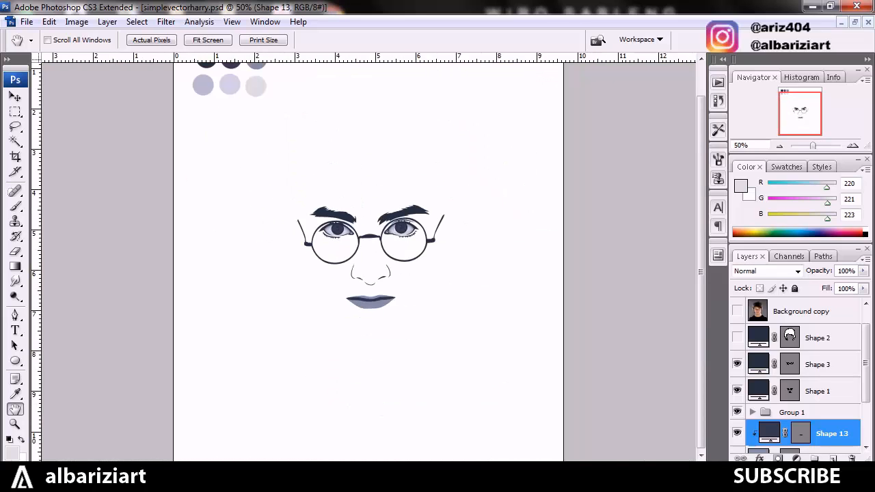
{"action": "key", "text": "ctrl+minus"}
{"action": "key", "text": "ctrl+plus"}
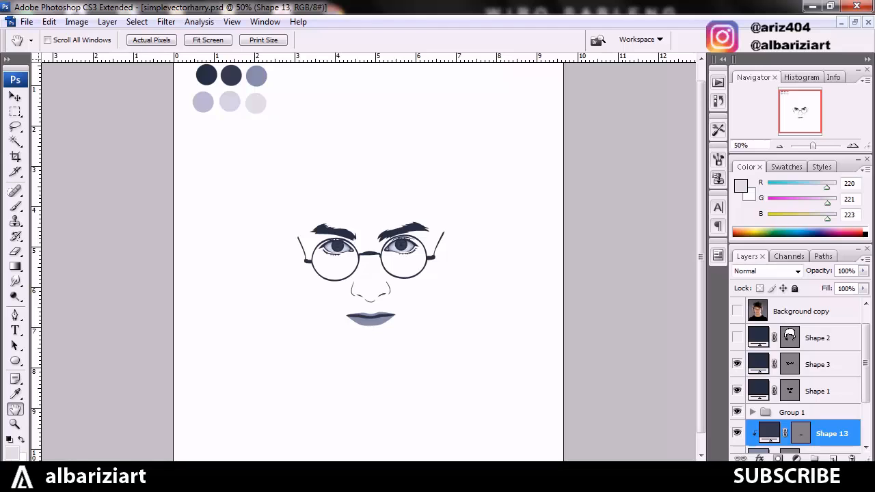
{"action": "scroll", "coordinate": [369, 260], "scroll_direction": "up", "scroll_amount": 1}
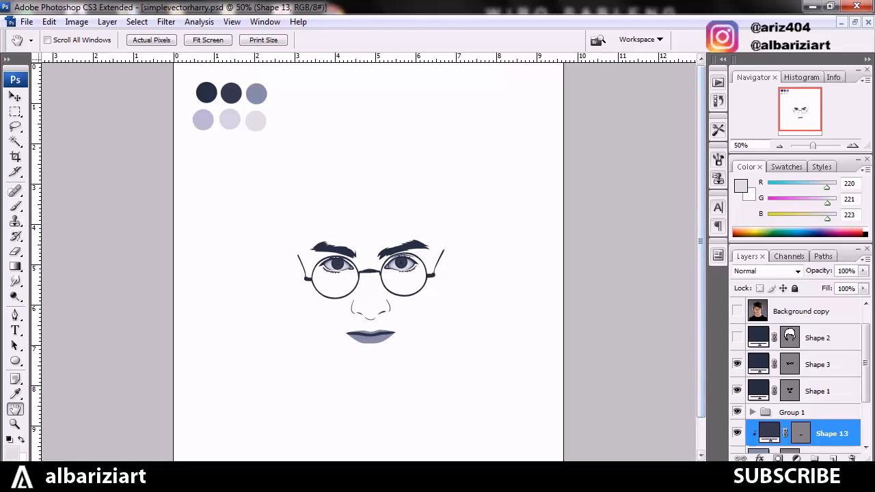
{"action": "scroll", "coordinate": [796, 376], "scroll_direction": "down", "scroll_amount": 1}
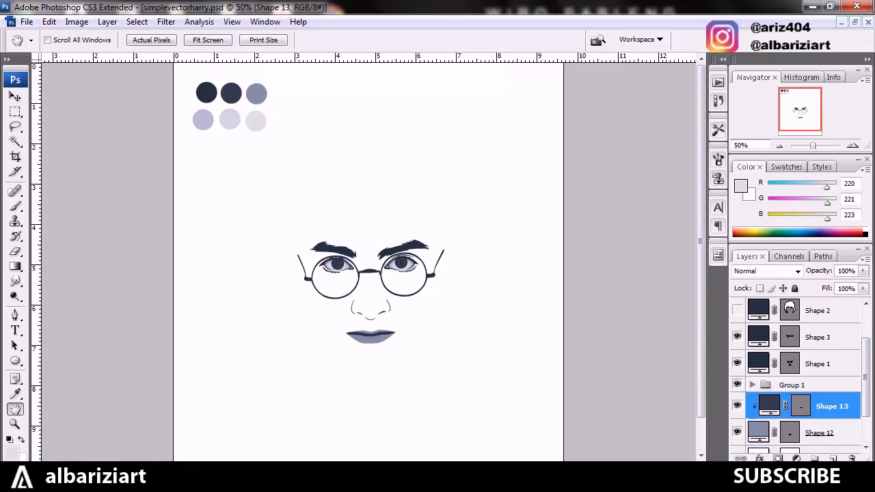
{"action": "double_click", "coordinate": [758, 430]}
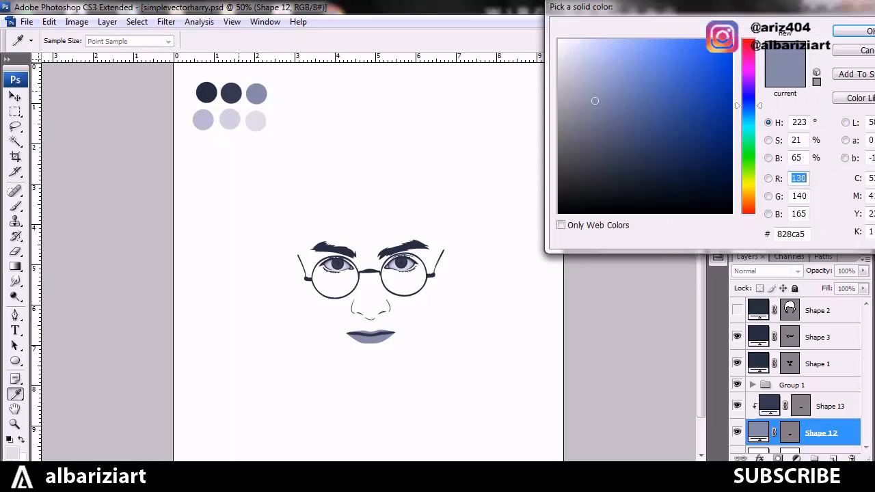
{"action": "left_click", "coordinate": [232, 93]}
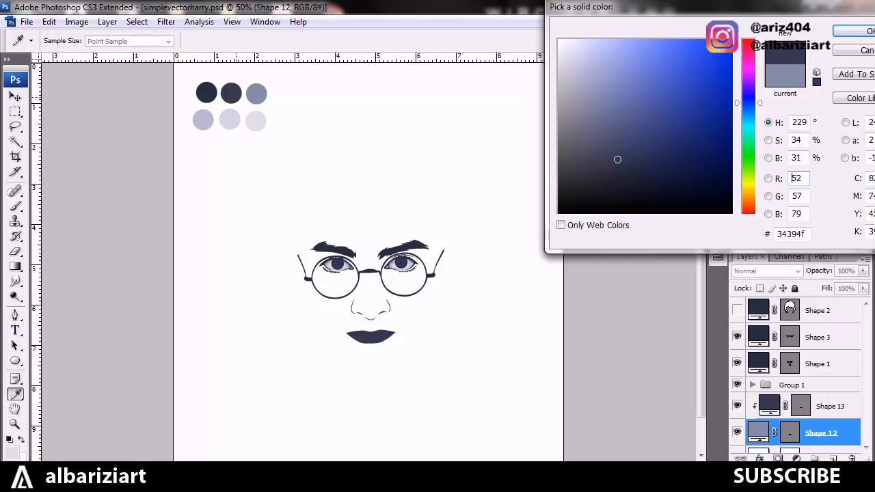
{"action": "left_click", "coordinate": [208, 121]}
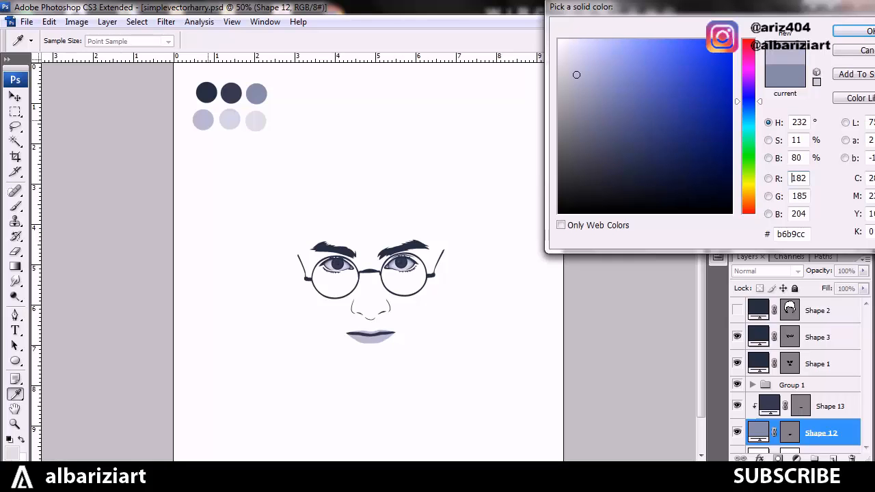
{"action": "left_click", "coordinate": [241, 123]}
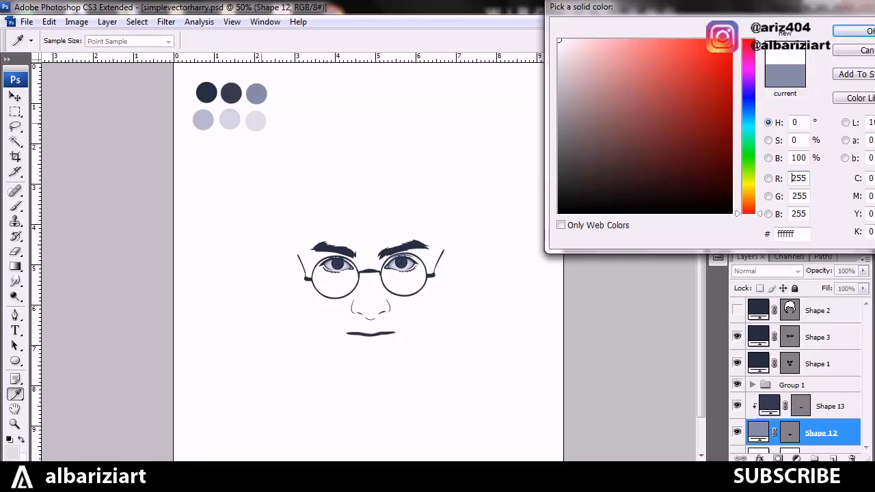
{"action": "left_click", "coordinate": [257, 124]}
{"action": "left_click", "coordinate": [257, 99]}
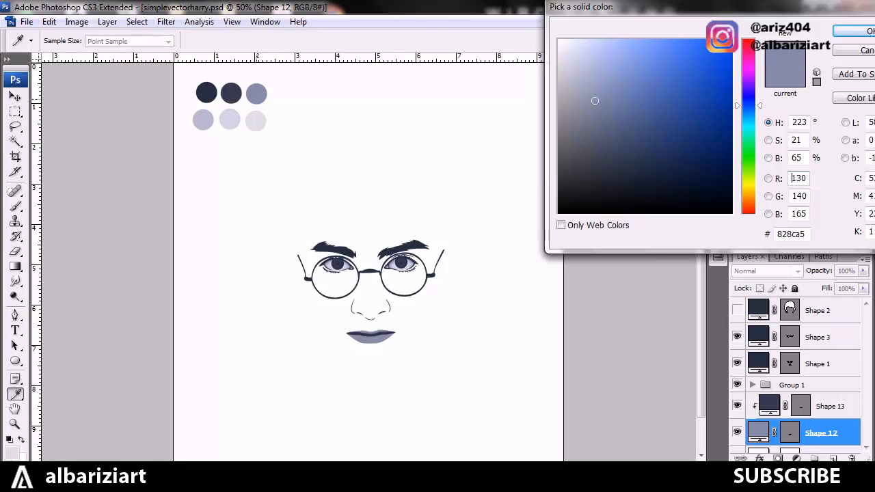
{"action": "left_click", "coordinate": [235, 97]}
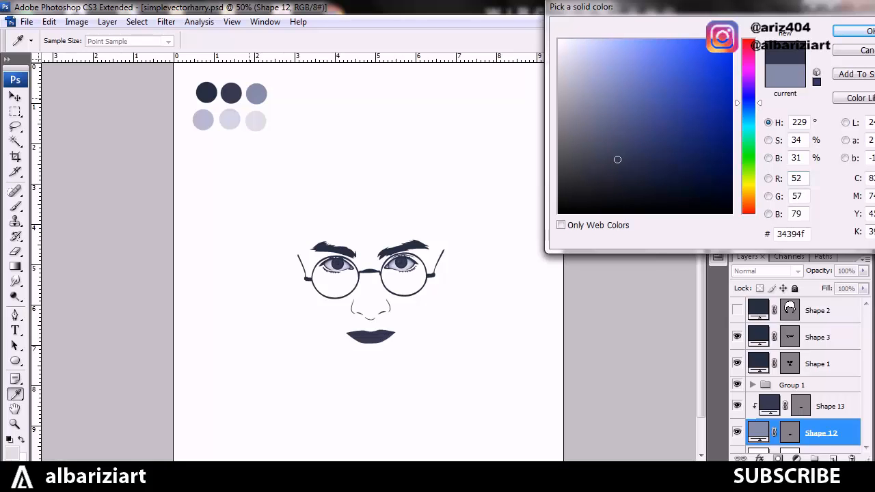
{"action": "left_click", "coordinate": [256, 98]}
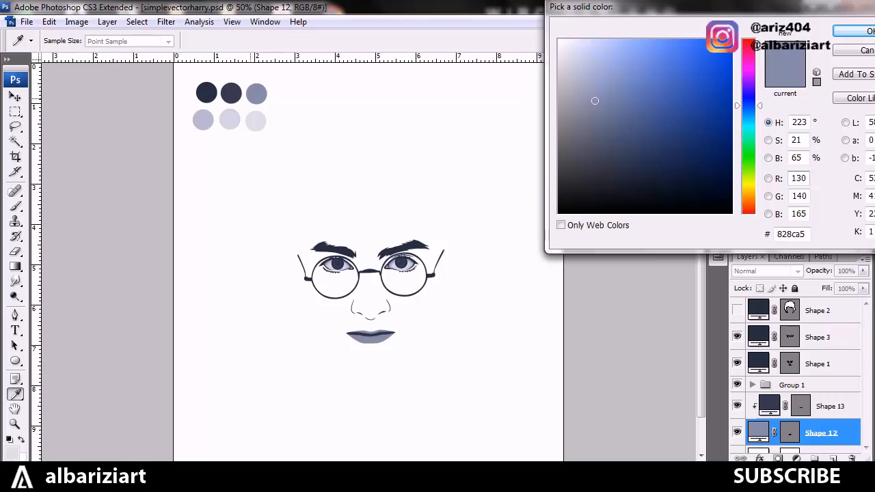
{"action": "key", "text": "Return"}
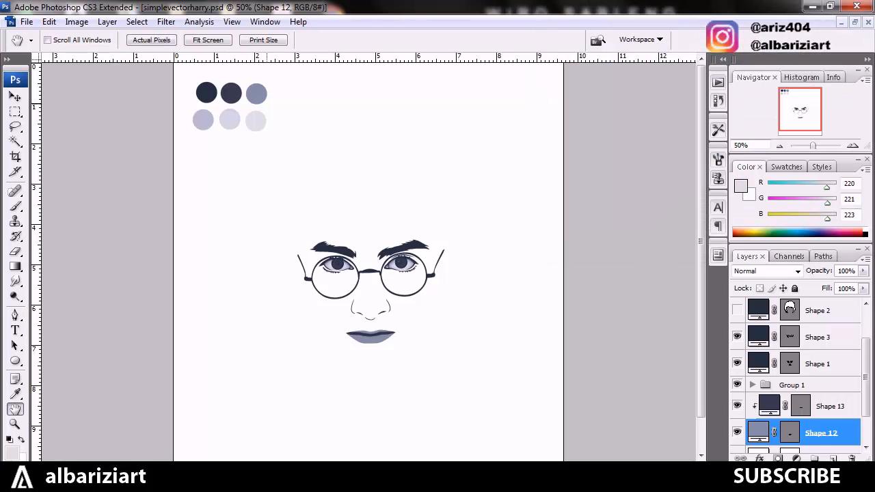
Show the Background copy photo over the lips as a tracing reference, keeping Shape 2 hidden.
{"action": "key", "text": "ctrl+plus"}
{"action": "key", "text": "ctrl+plus"}
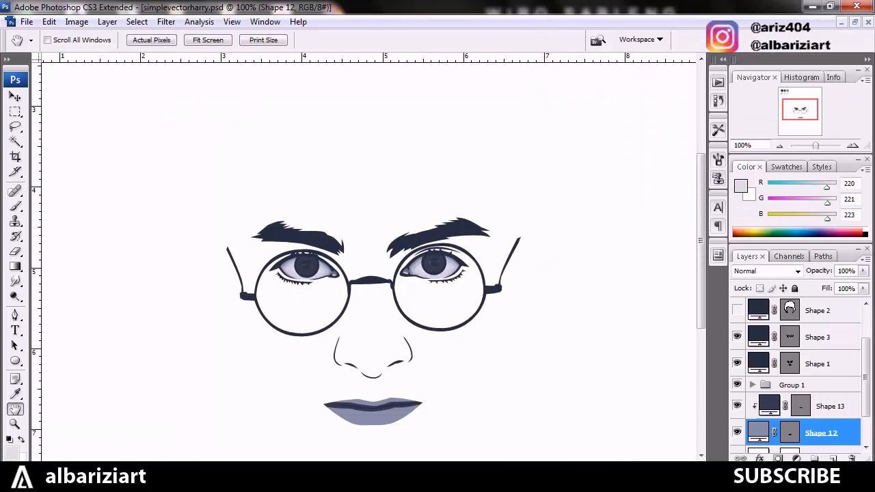
{"action": "scroll", "coordinate": [369, 260], "scroll_direction": "down", "scroll_amount": 5}
{"action": "scroll", "coordinate": [369, 260], "scroll_direction": "up", "scroll_amount": 2}
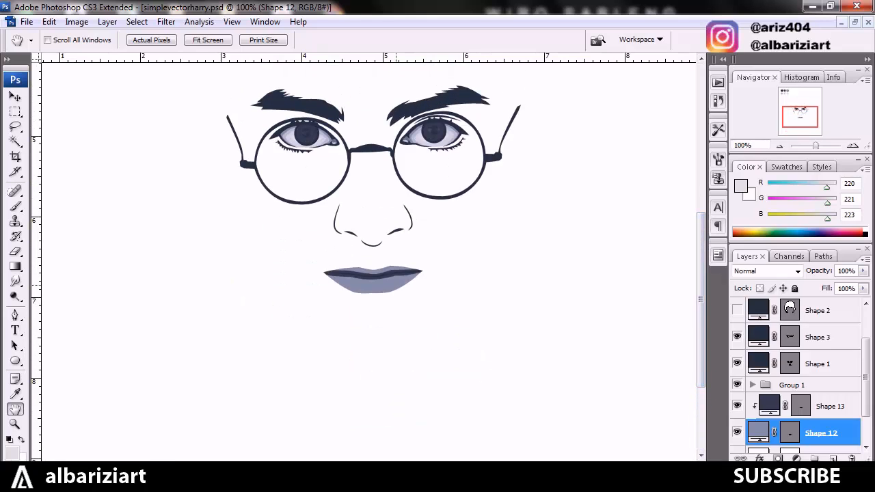
{"action": "key", "text": "ctrl+plus"}
{"action": "key", "text": "ctrl+plus"}
{"action": "key", "text": "ctrl+plus"}
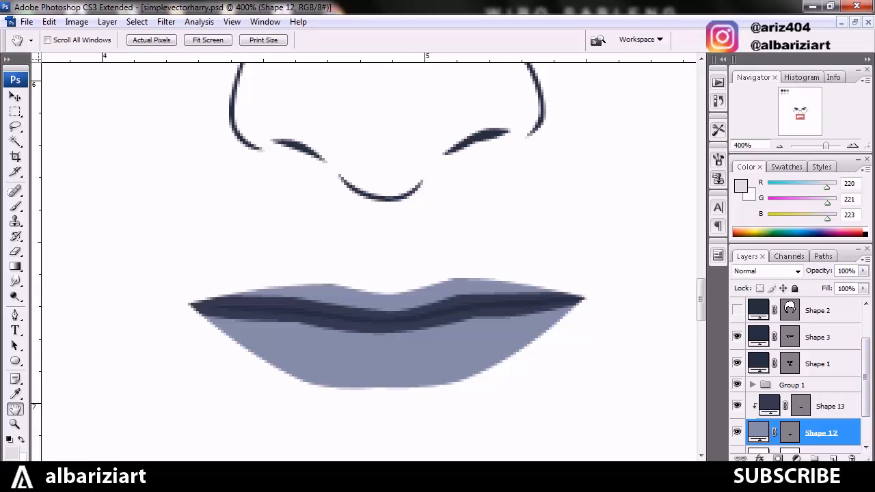
{"action": "left_click", "coordinate": [790, 431]}
{"action": "left_click", "coordinate": [790, 430]}
{"action": "scroll", "coordinate": [796, 376], "scroll_direction": "up", "scroll_amount": 3}
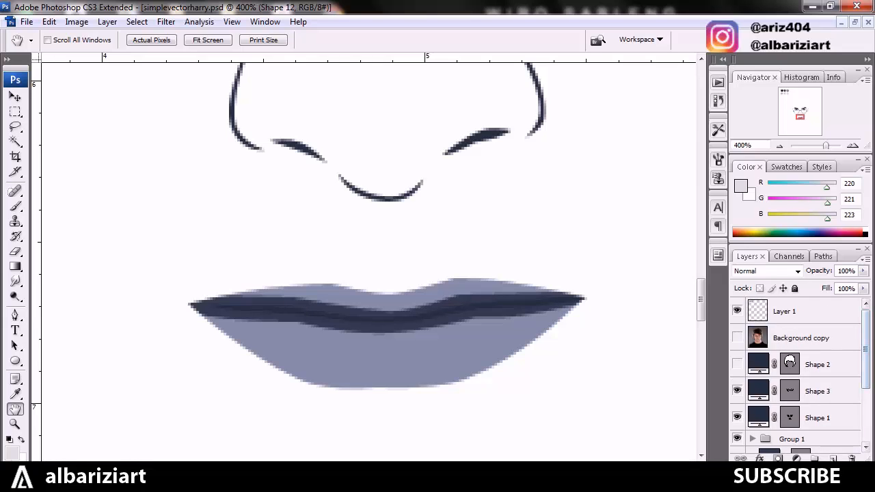
{"action": "left_click", "coordinate": [737, 338]}
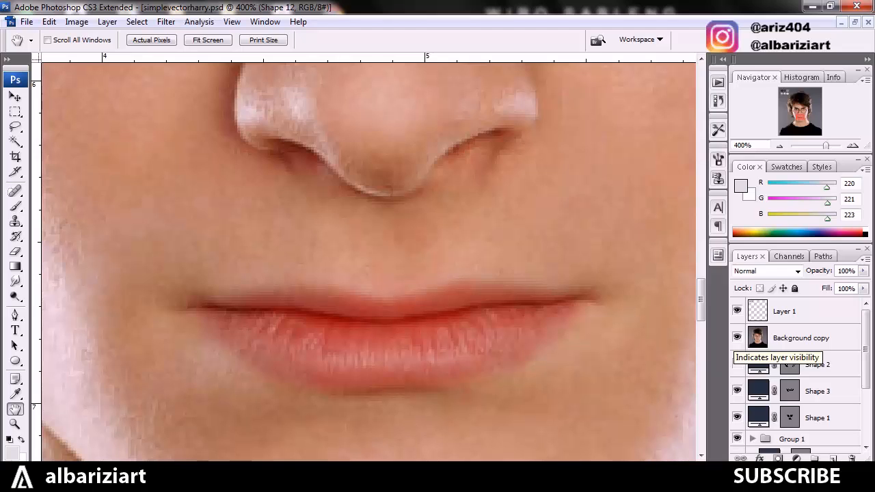
{"action": "left_click", "coordinate": [737, 364]}
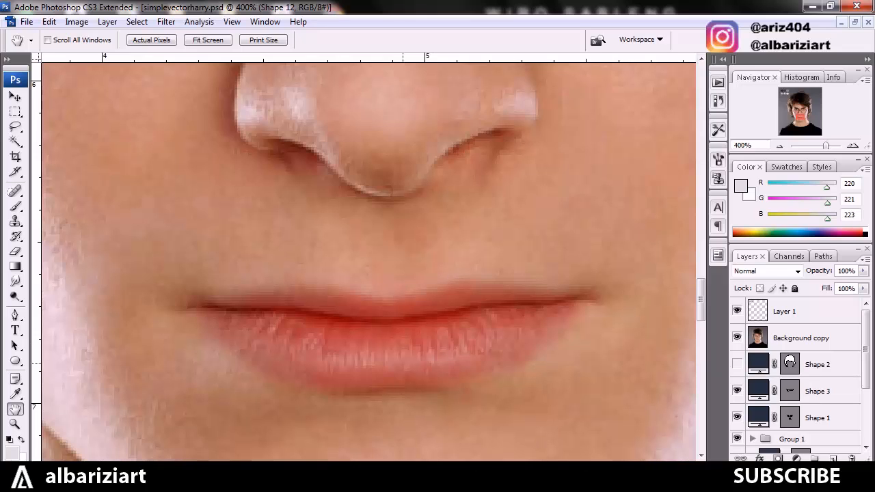
Start a pen shape on the lower lip, tracing a shallow curve from near one mouth corner towards the middle.
{"action": "key", "text": "p"}
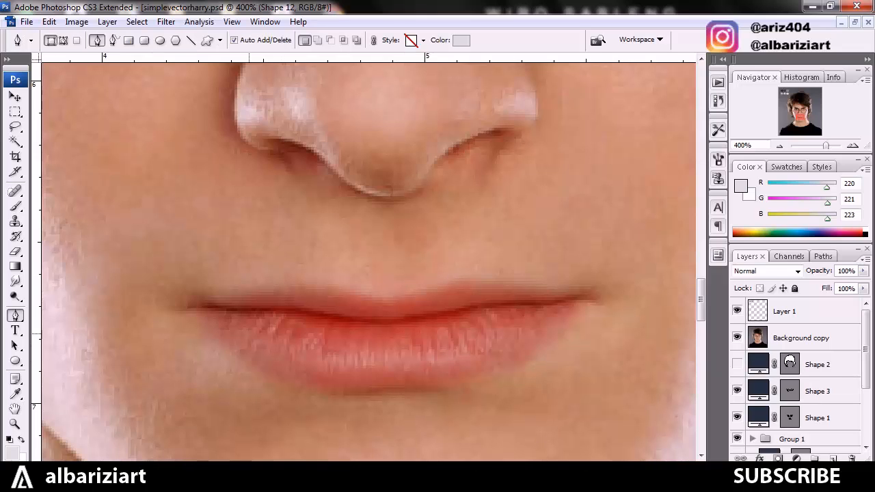
{"action": "left_click", "coordinate": [235, 328]}
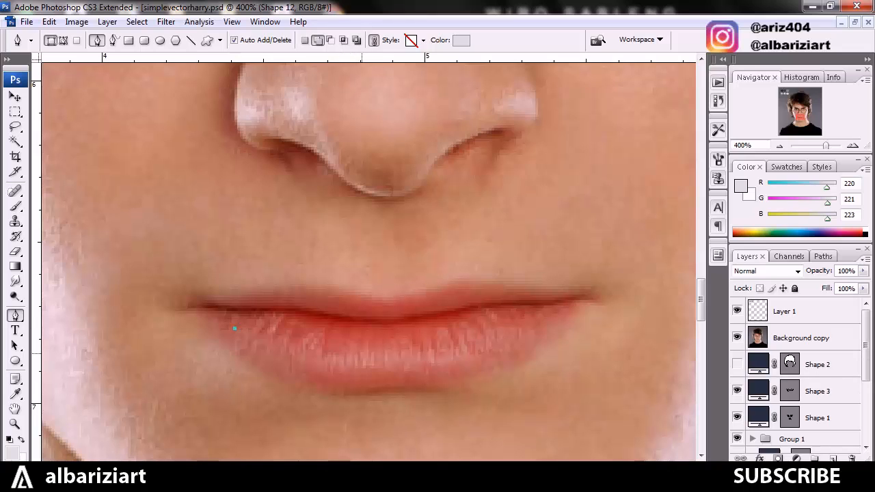
{"action": "left_click", "coordinate": [356, 355]}
{"action": "left_click_drag", "start_coordinate": [335, 350], "coordinate": [323, 352]}
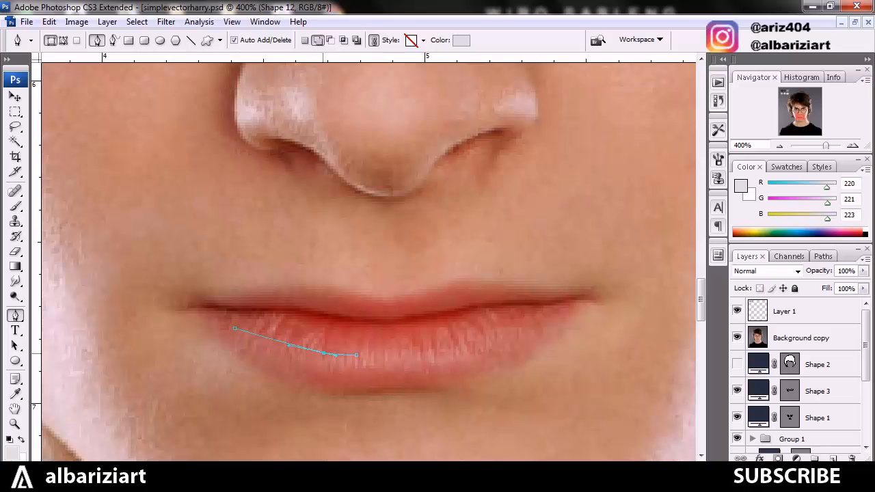